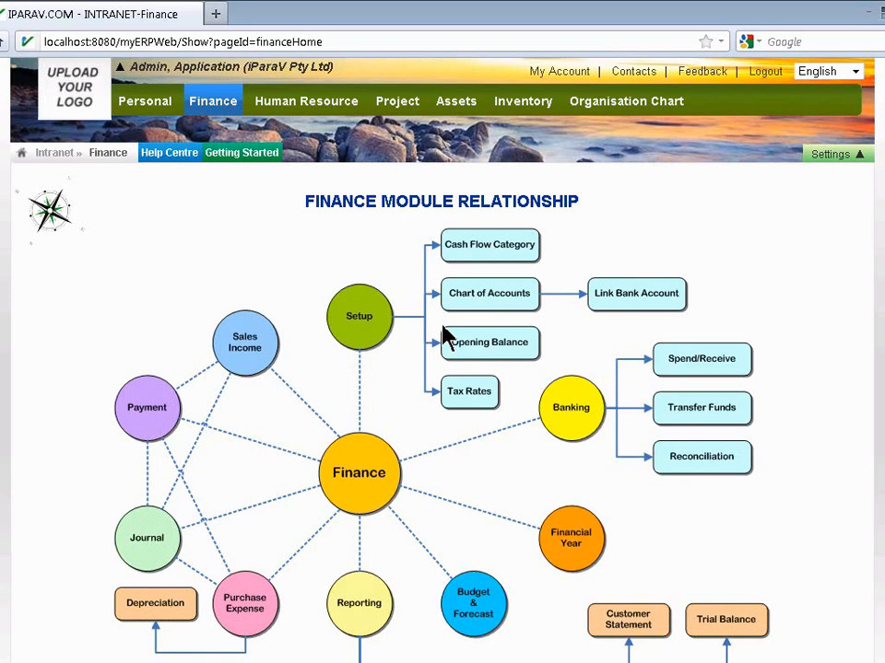
# - Open the Finance payments page and search for customer receipts in the default period
pyautogui.moveTo(215, 105)
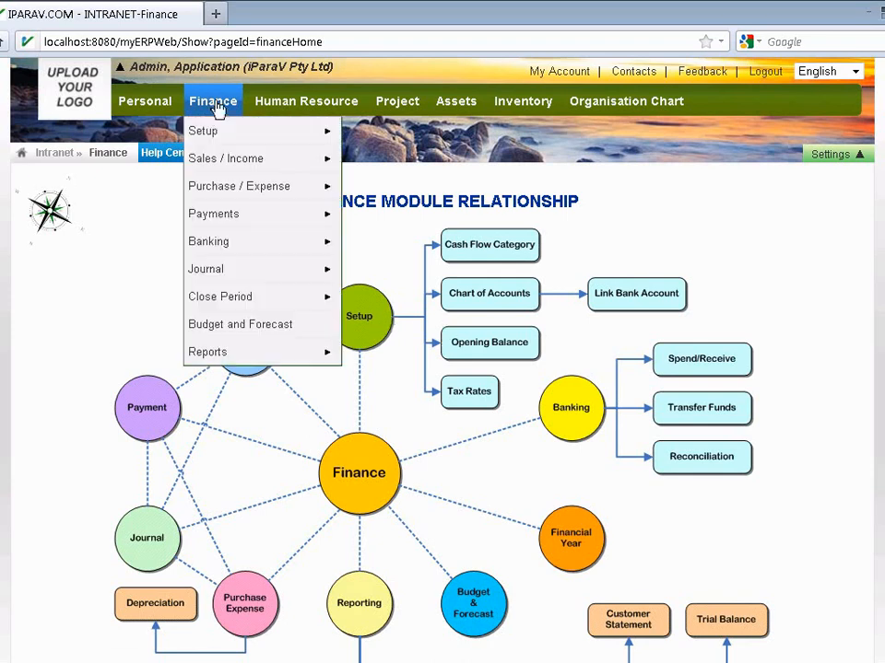
pyautogui.click(229, 216)
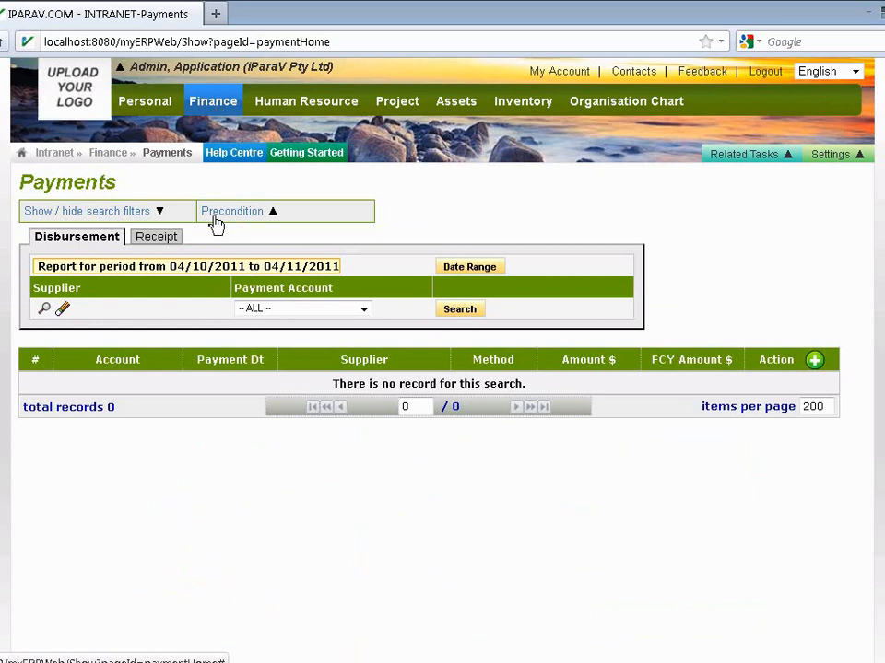
pyautogui.click(157, 238)
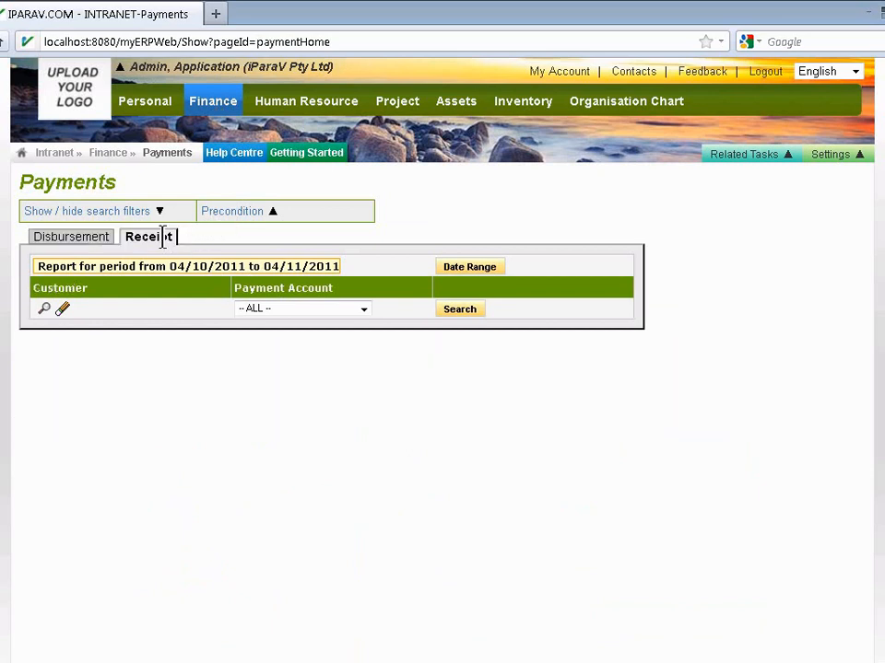
pyautogui.click(461, 310)
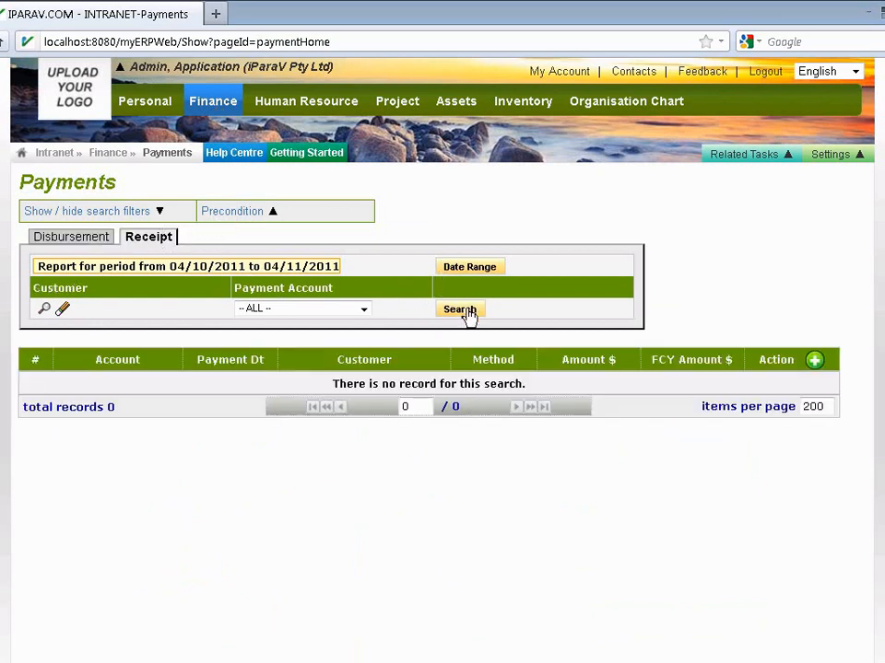
pyautogui.click(815, 362)
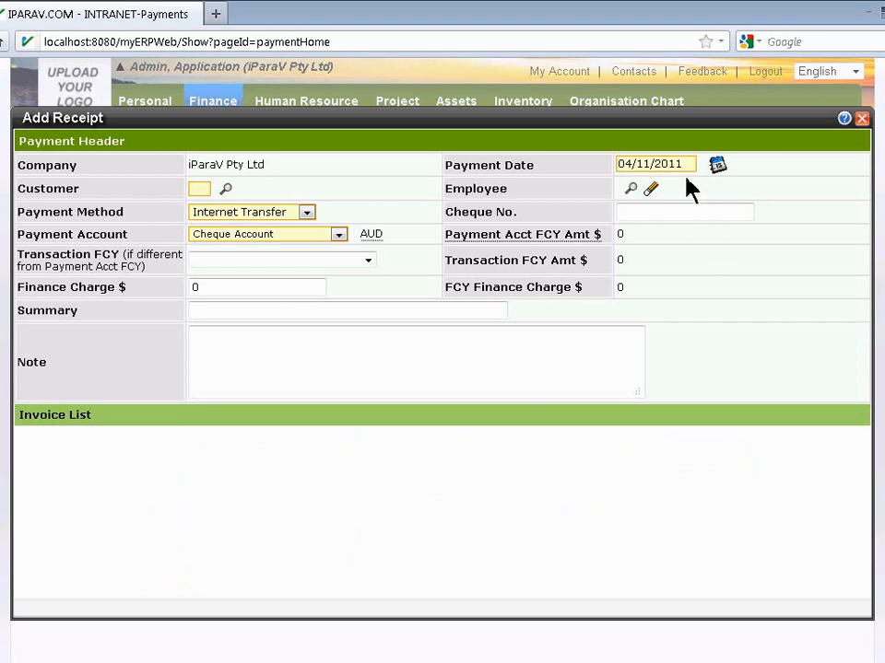
pyautogui.click(226, 193)
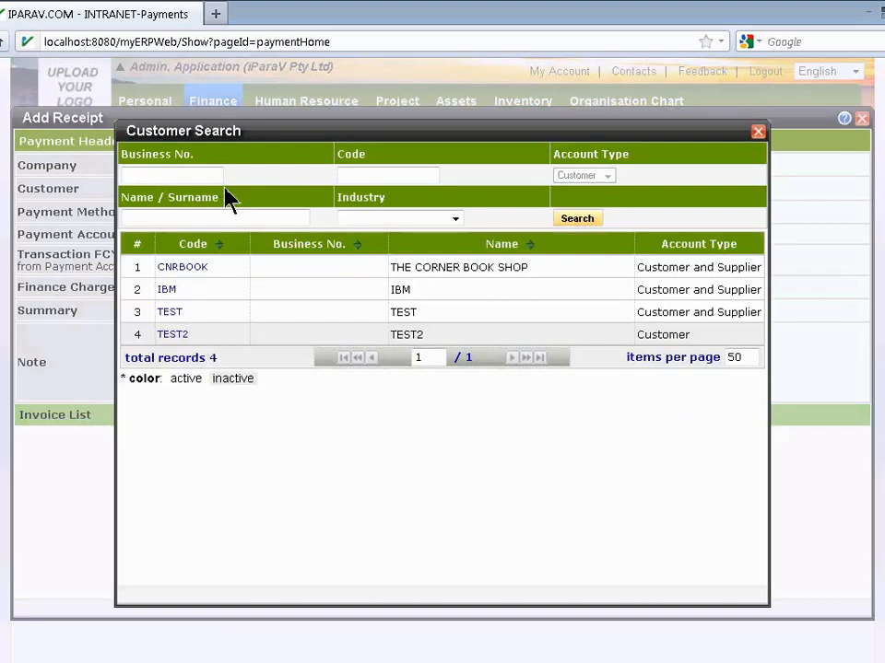
pyautogui.click(183, 267)
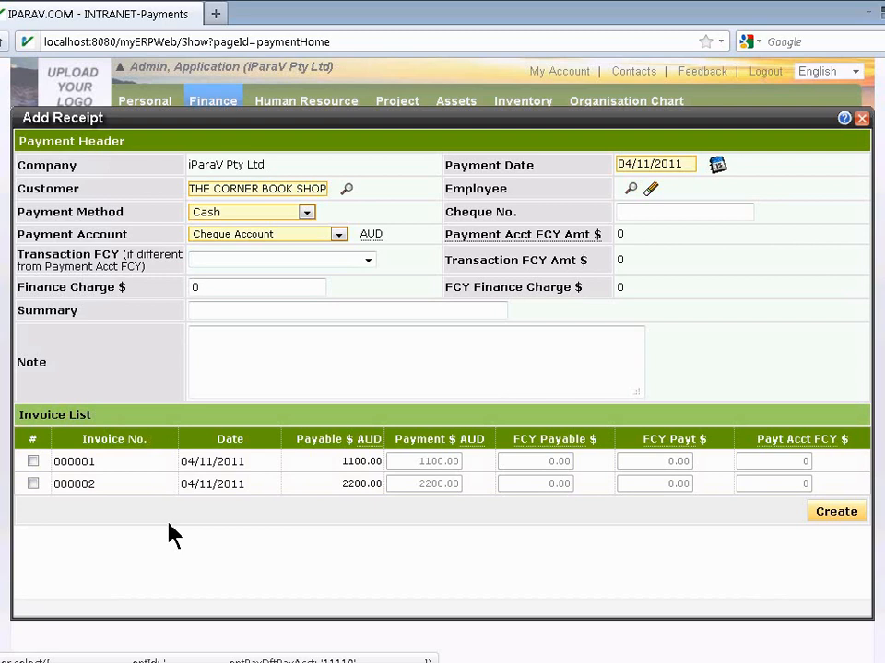
pyautogui.click(33, 462)
pyautogui.click(33, 484)
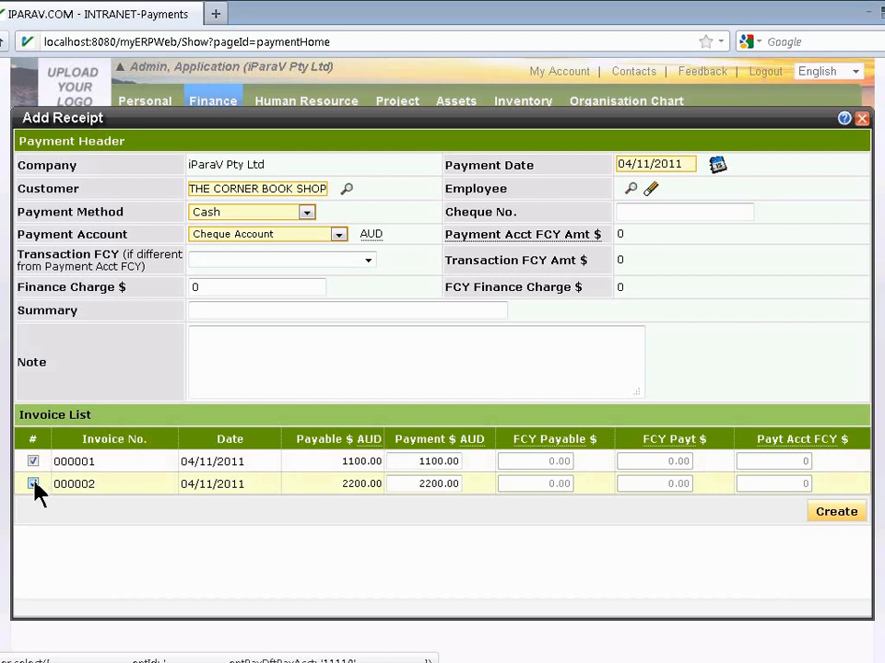
pyautogui.click(862, 119)
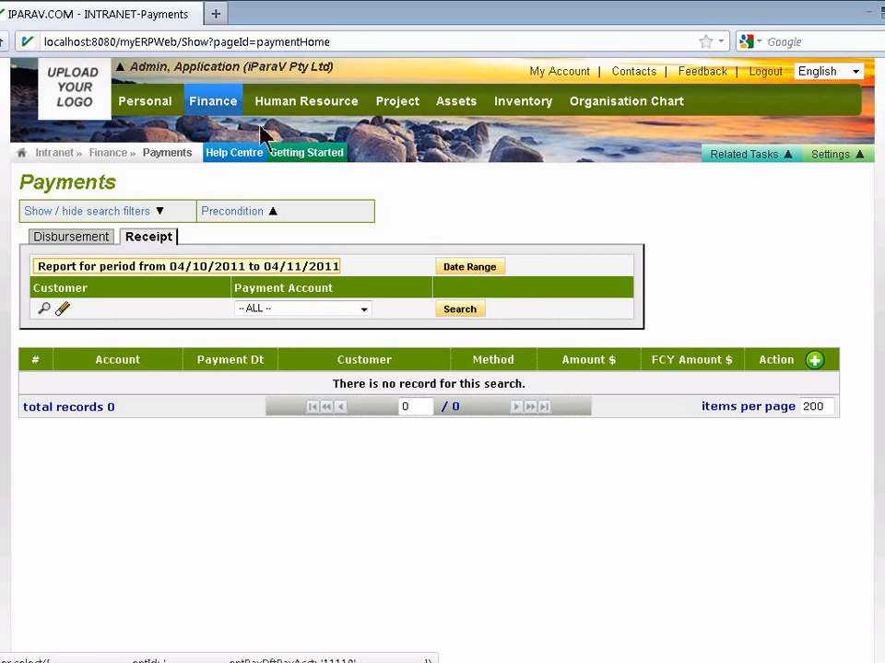
# - Open sales invoice 000001 for THE CORNER BOOK SHOP and start receiving a payment against it
pyautogui.moveTo(219, 110)
pyautogui.moveTo(223, 157)
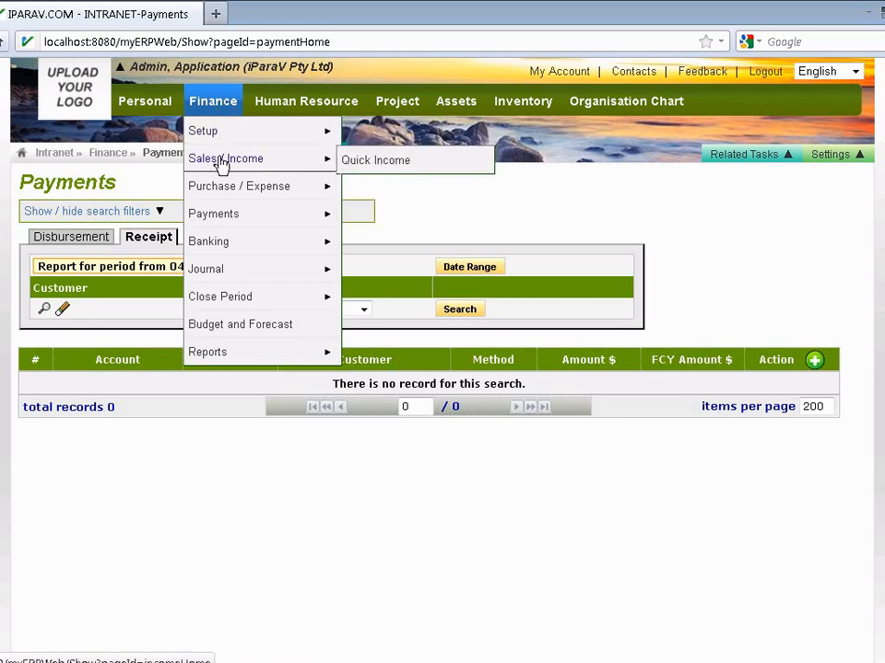
pyautogui.click(221, 161)
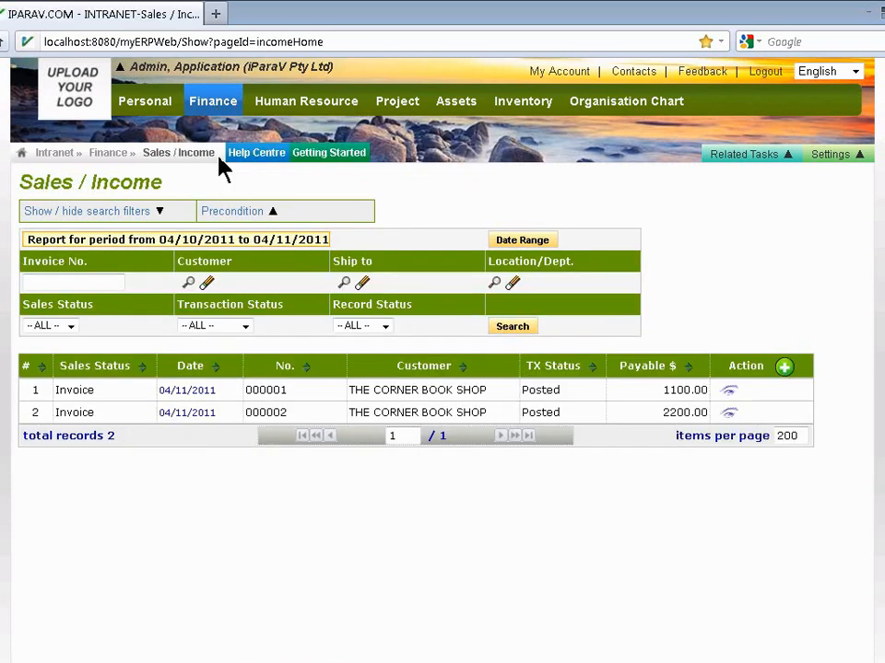
pyautogui.click(730, 396)
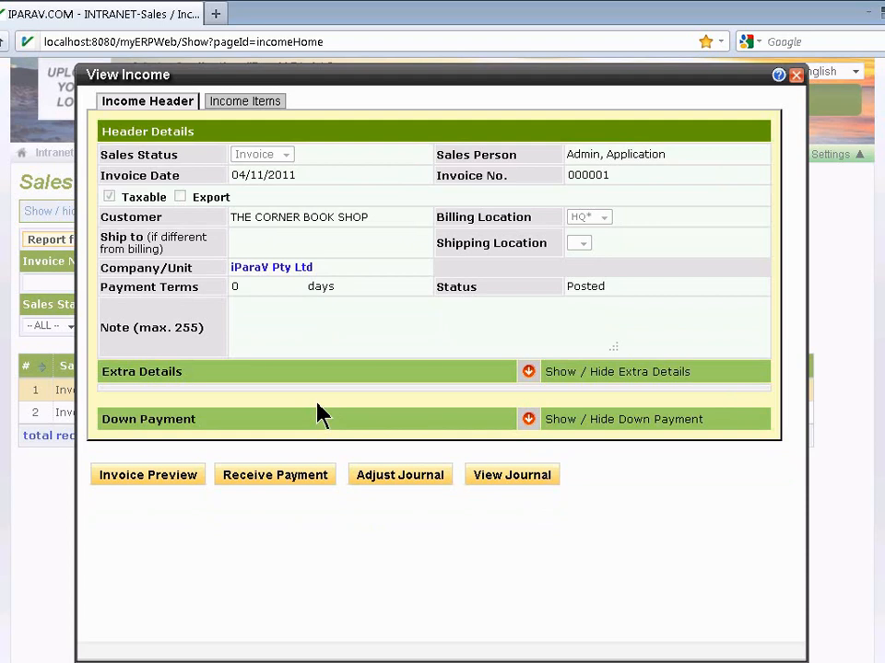
pyautogui.click(300, 479)
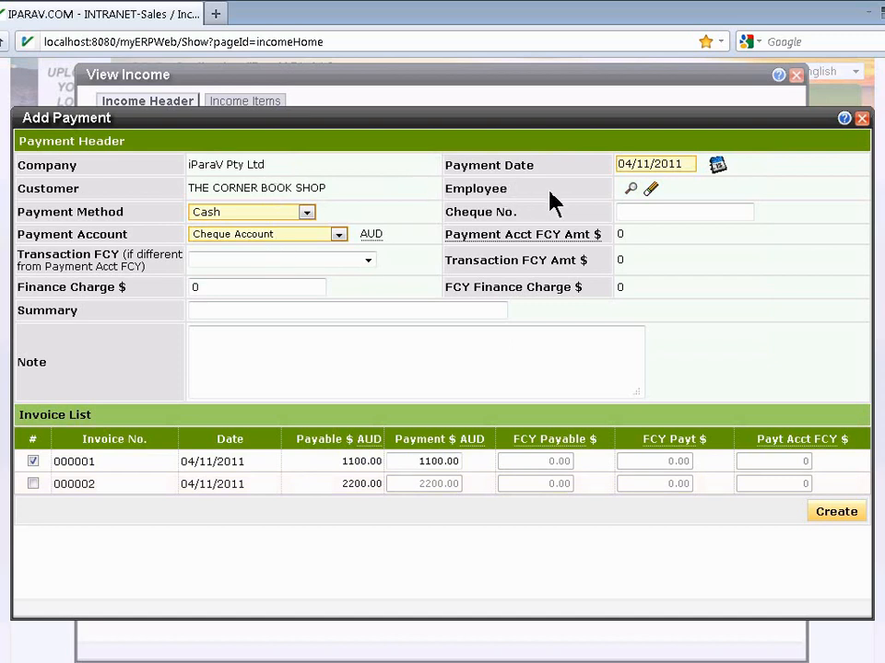
# - Try Payroll Cheque Account as the payment account and dismiss the resulting message
pyautogui.moveTo(470, 232)
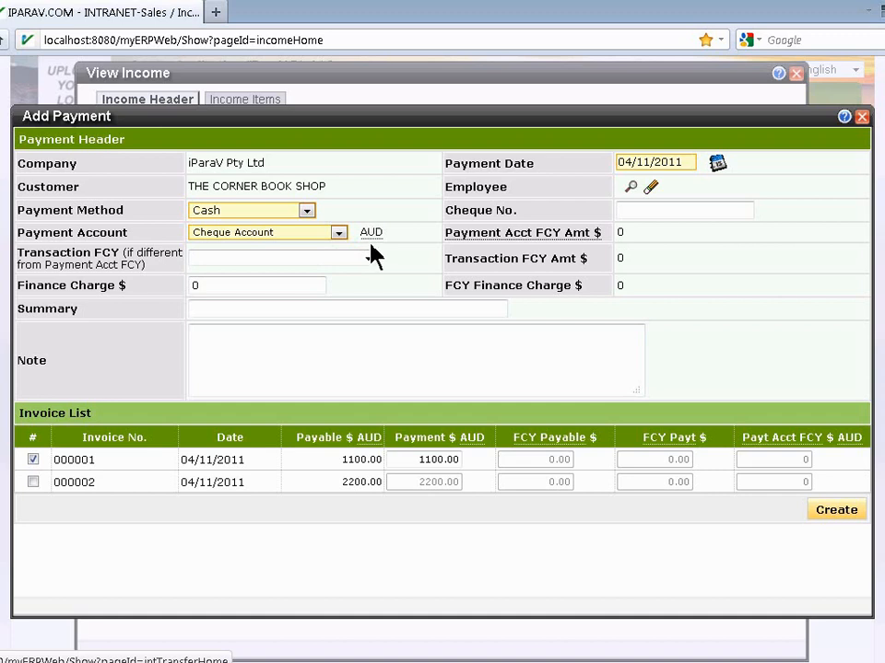
pyautogui.click(276, 234)
pyautogui.click(277, 259)
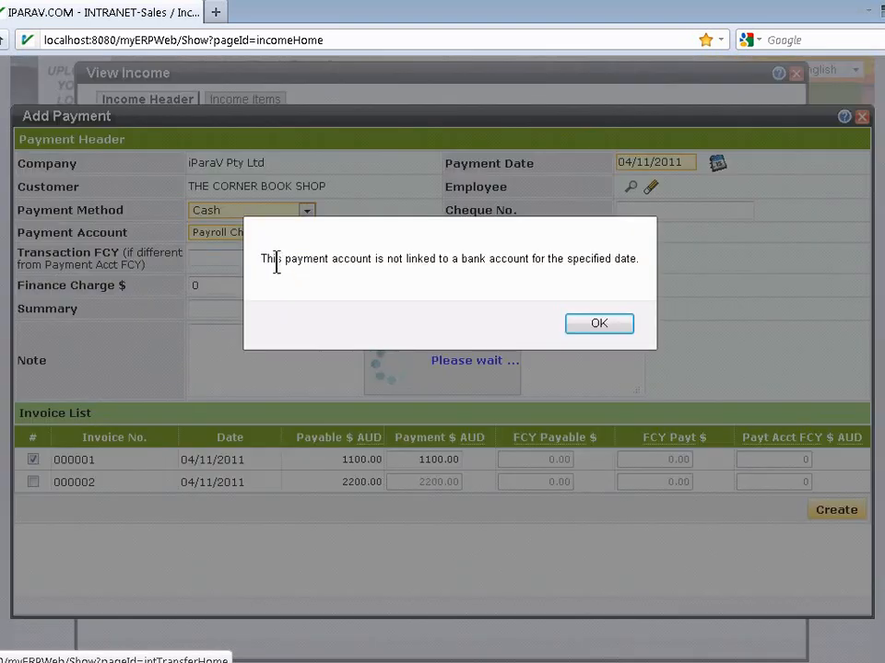
pyautogui.click(597, 326)
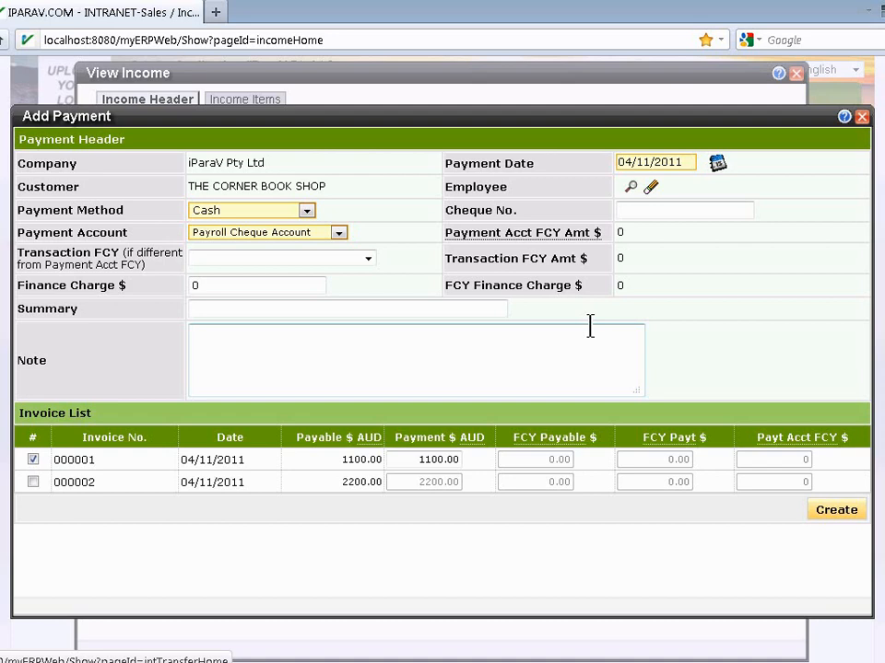
# - Set the payment account to Electronic Clearing Account and enter 20 USD as the payment account foreign currency amount for invoice 000001
pyautogui.click(292, 233)
pyautogui.click(282, 295)
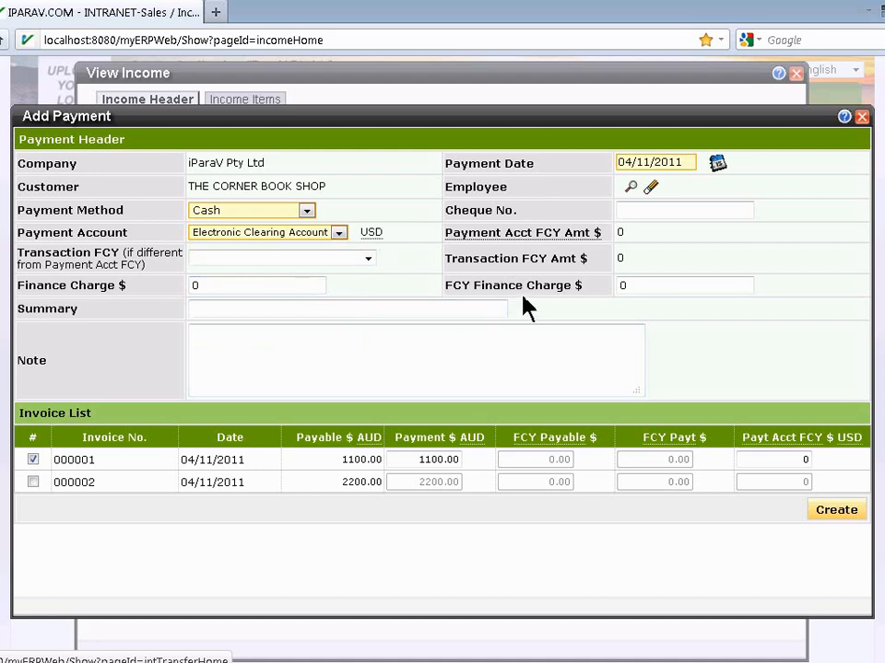
pyautogui.click(665, 286)
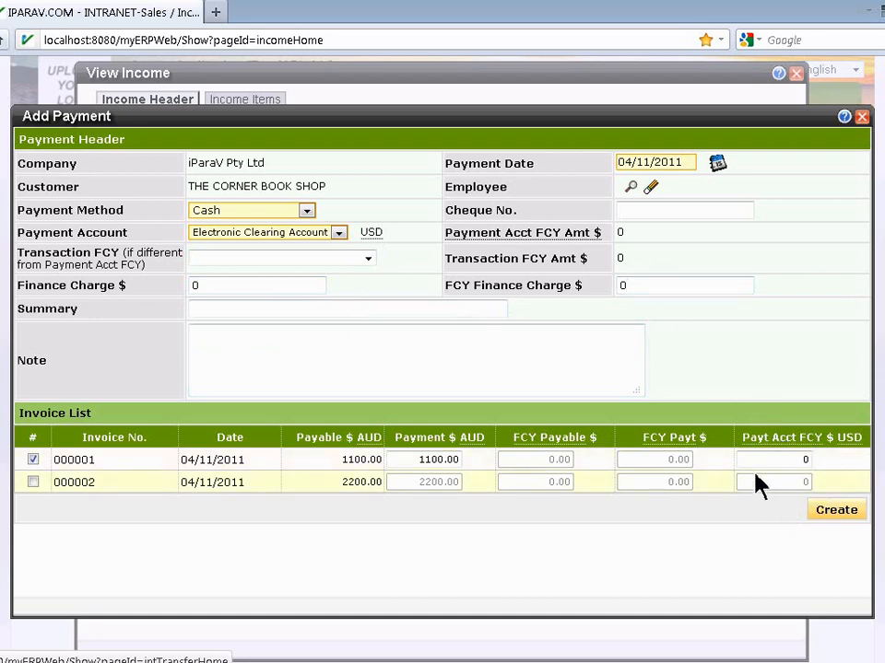
pyautogui.click(795, 459)
pyautogui.doubleClick(795, 458)
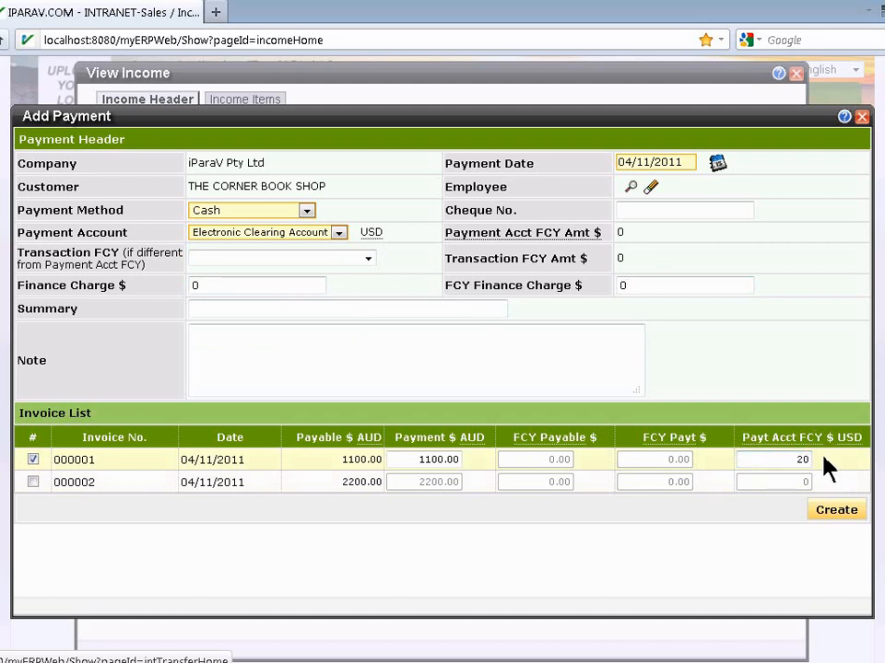
pyautogui.press('Tab')
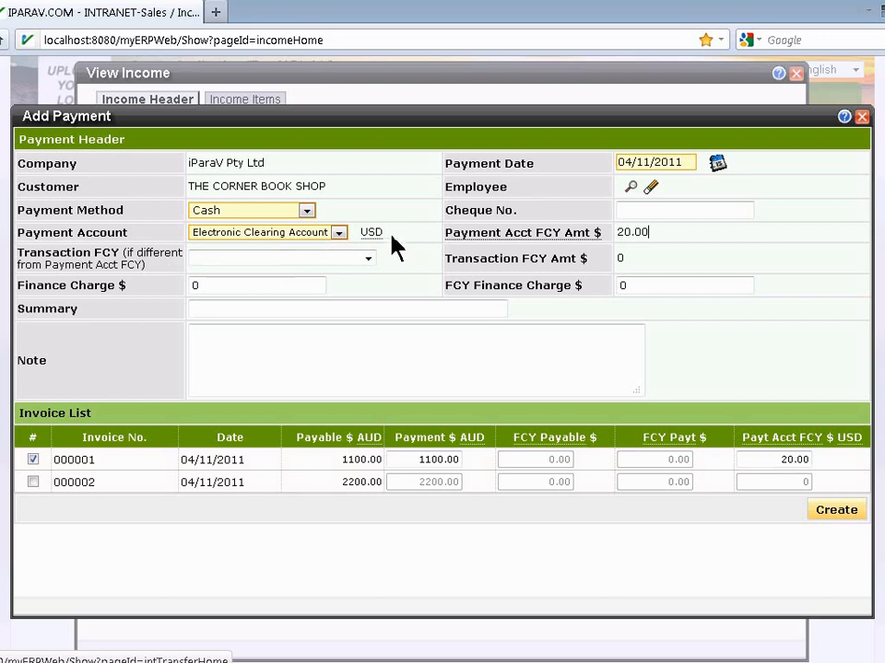
# - Choose Euro (EUR) as the transaction foreign currency and try to submit the payment with the summary "First receipt"
pyautogui.click(323, 261)
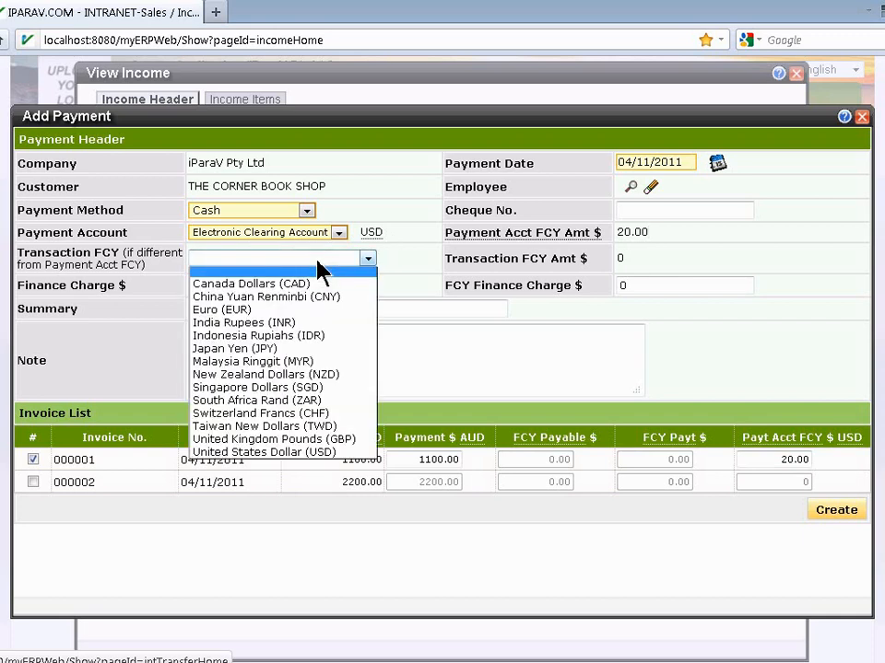
pyautogui.click(306, 310)
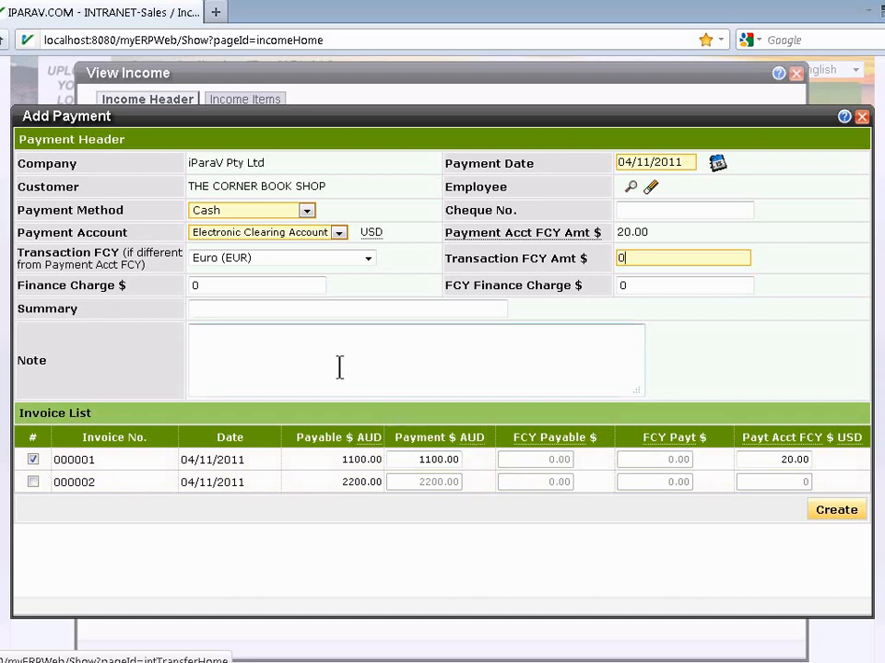
pyautogui.click(288, 314)
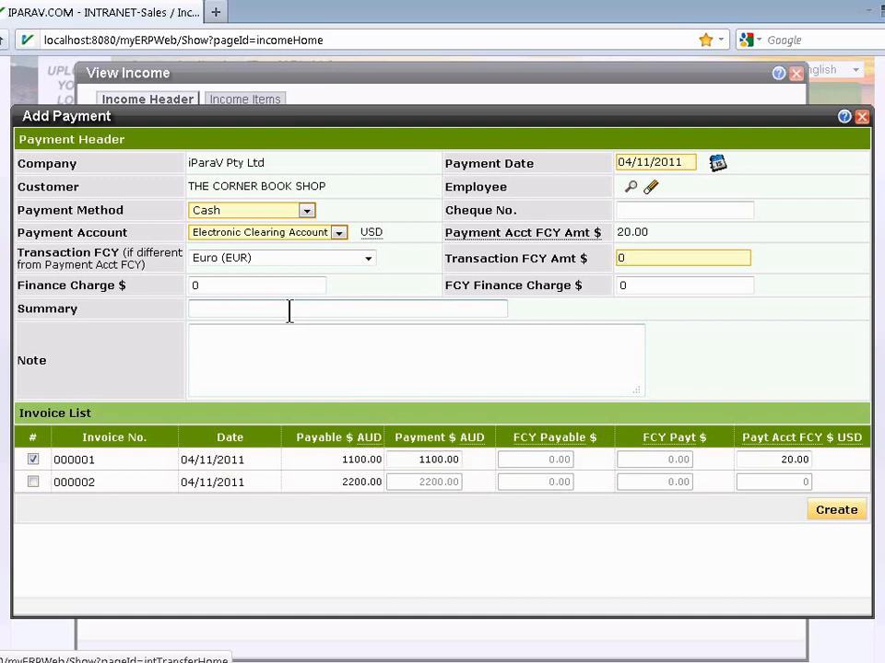
pyautogui.write('First receipt')
pyautogui.click(834, 521)
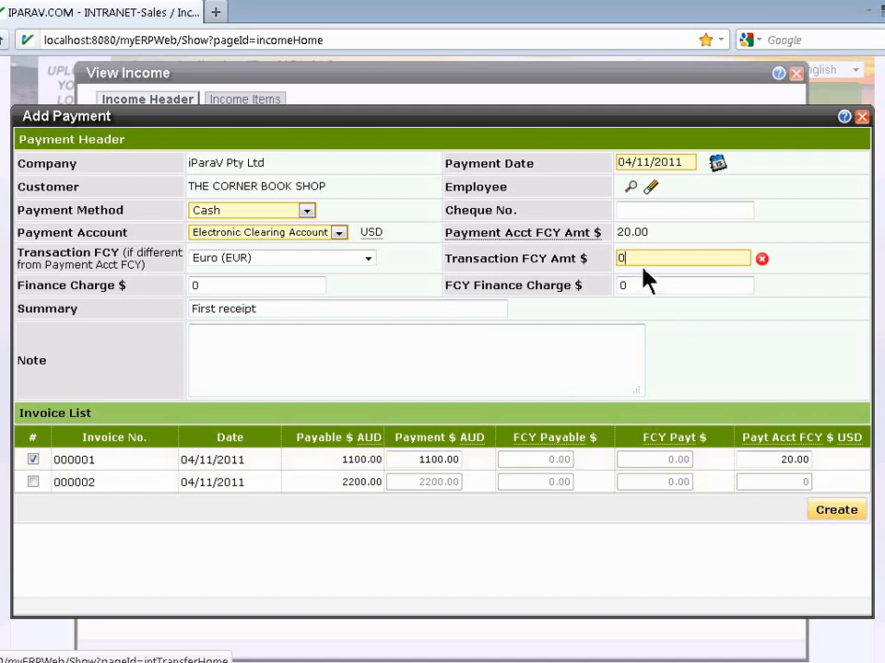
# - Clear the transaction foreign currency and create the payment, confirming its submission
pyautogui.click(334, 261)
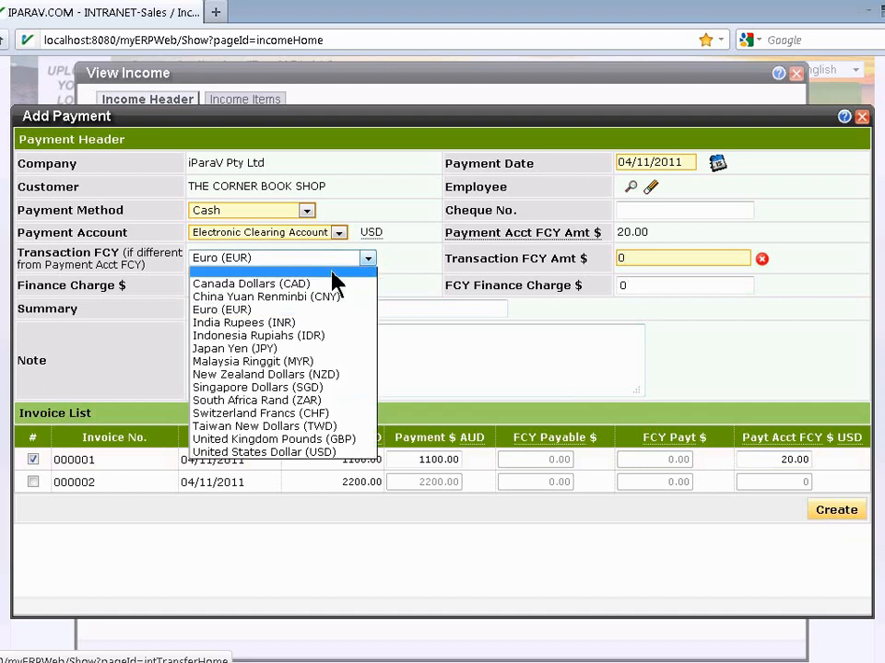
pyautogui.click(332, 273)
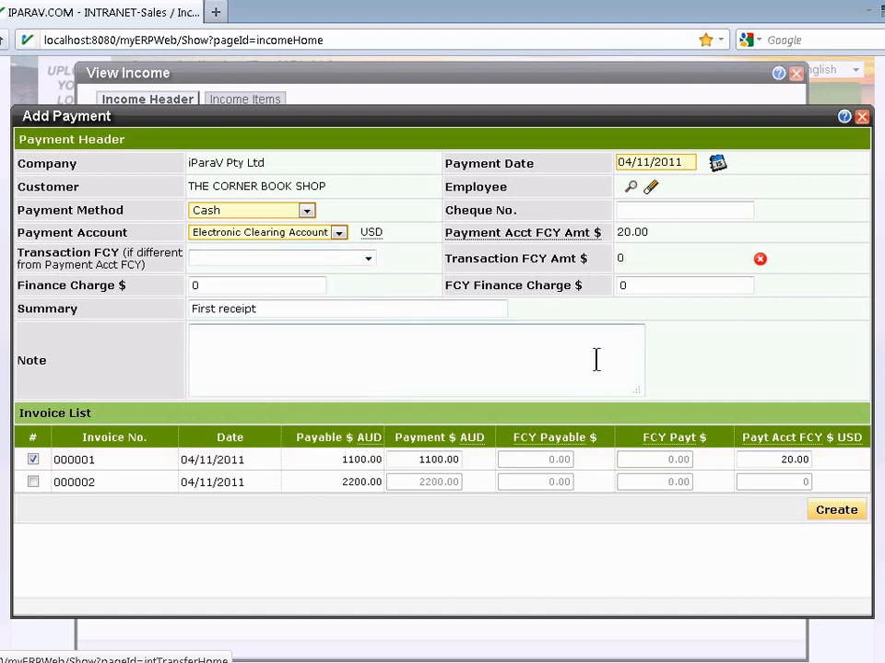
pyautogui.click(838, 512)
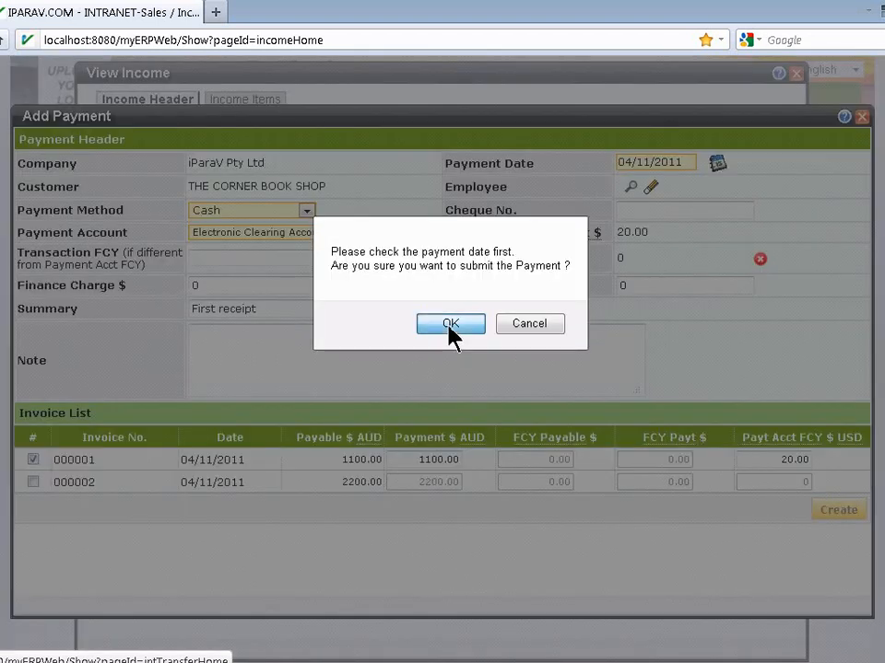
pyautogui.click(451, 327)
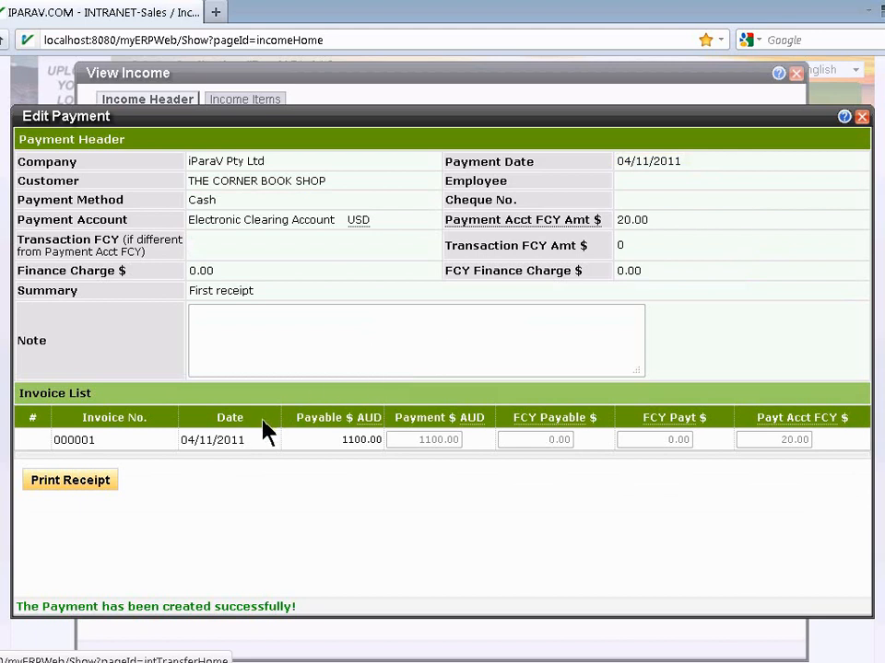
# - View the printable receipt for the new payment, then close it along with the payment and invoice windows
pyautogui.click(108, 484)
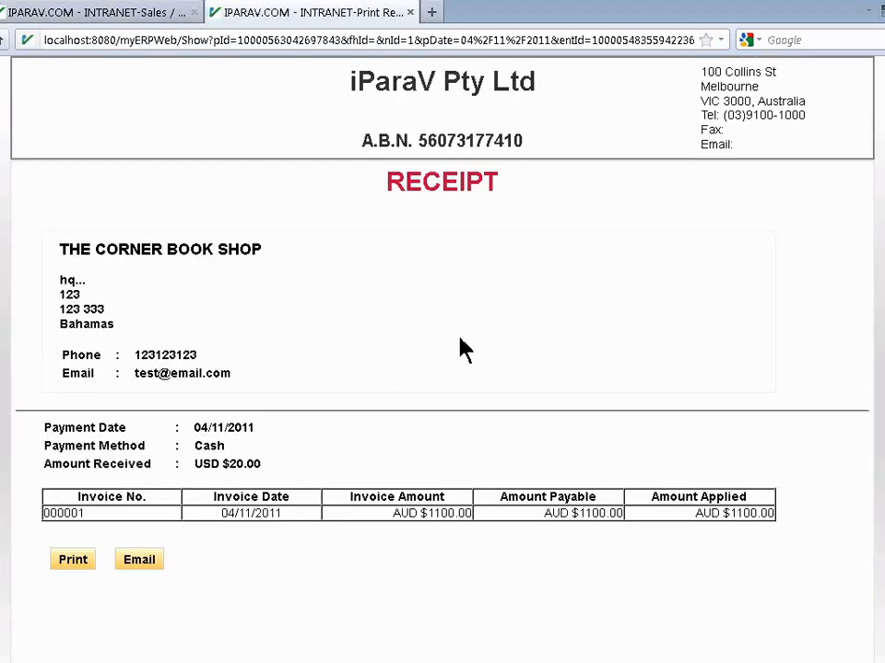
pyautogui.middleClick(364, 14)
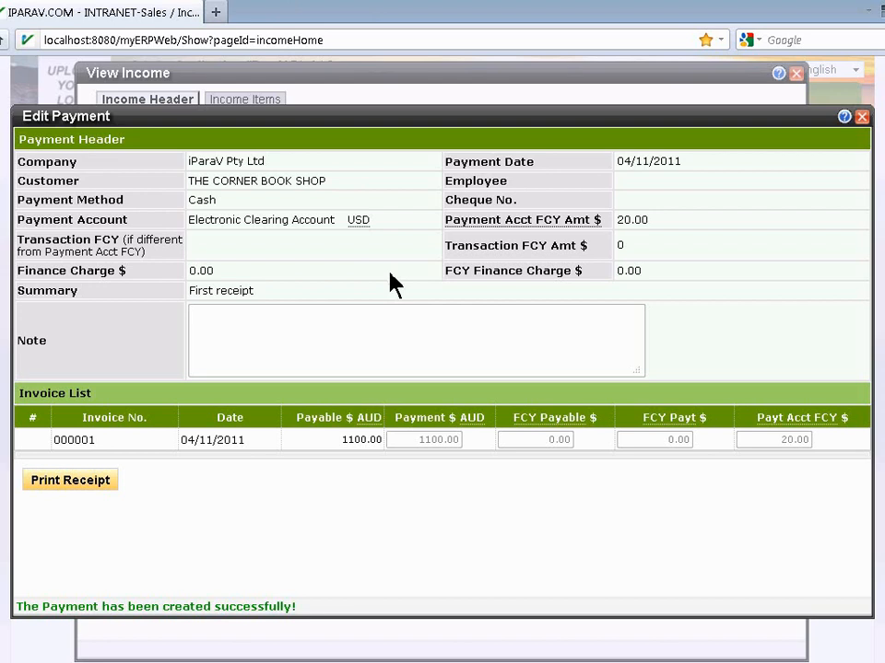
pyautogui.click(862, 117)
pyautogui.click(796, 74)
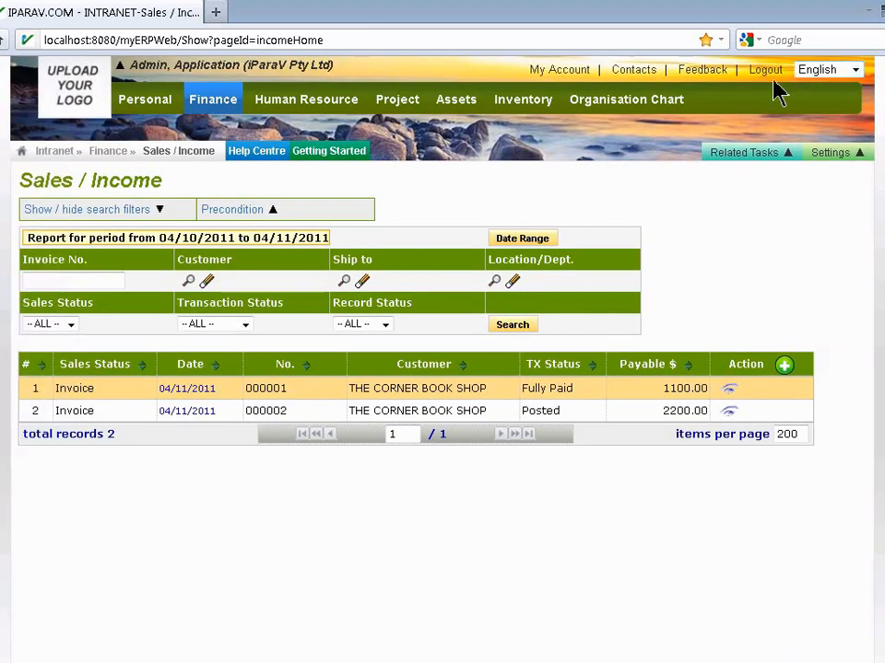
# - Search the customer receipts in Finance payments and view the details of The Corner Book Shop's cash receipt
pyautogui.moveTo(221, 111)
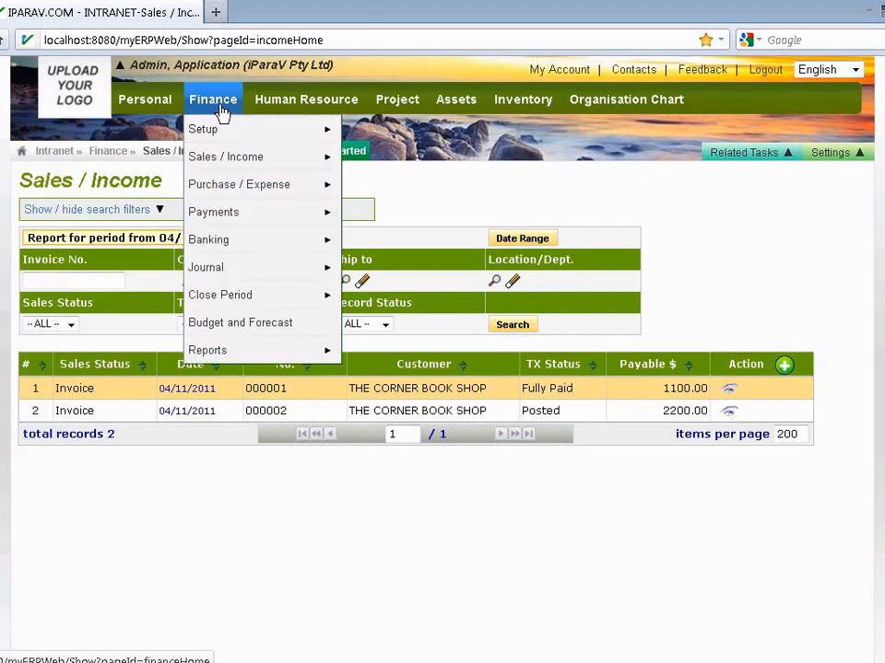
pyautogui.click(219, 224)
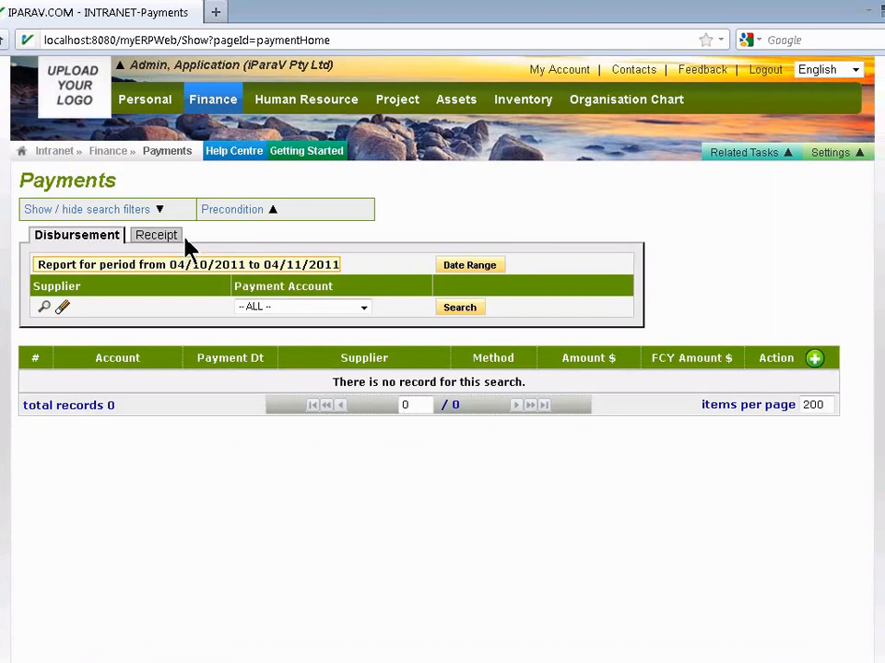
pyautogui.click(170, 237)
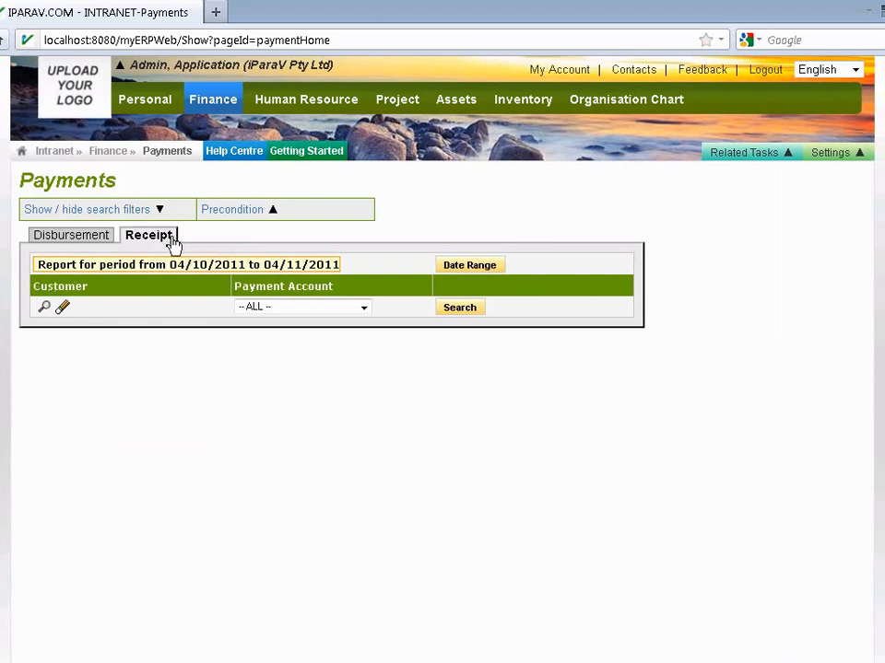
pyautogui.click(462, 310)
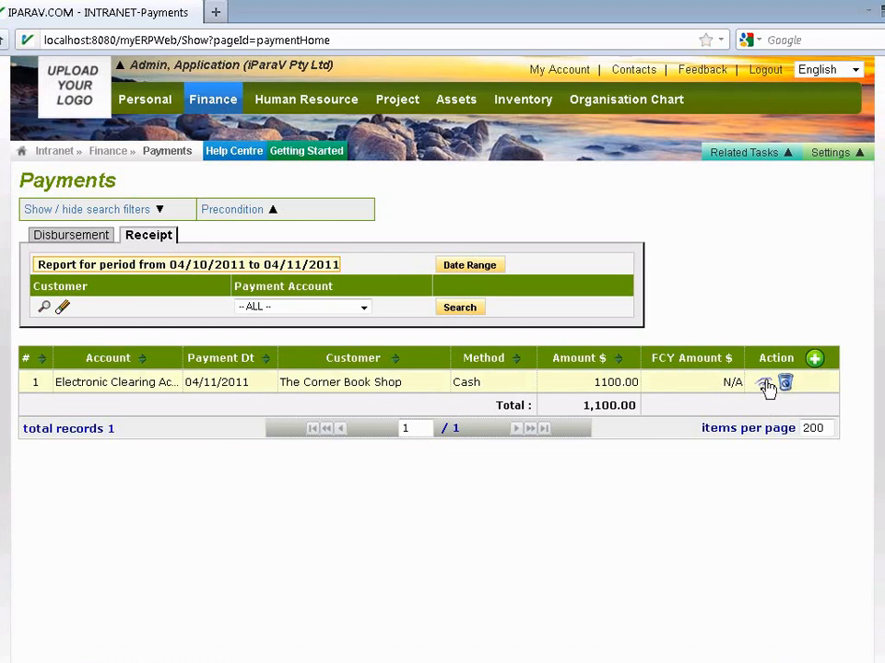
pyautogui.click(768, 387)
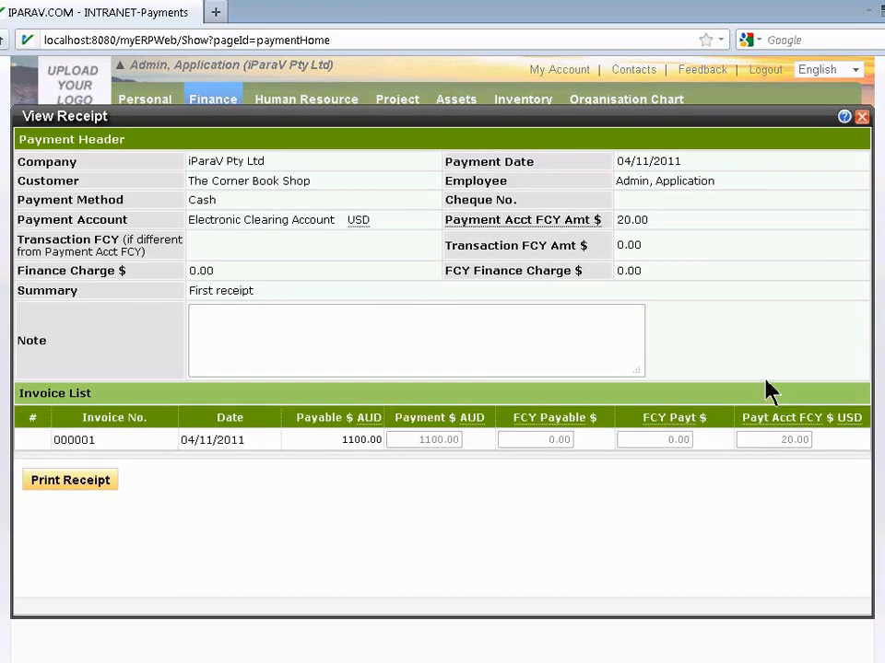
pyautogui.click(862, 118)
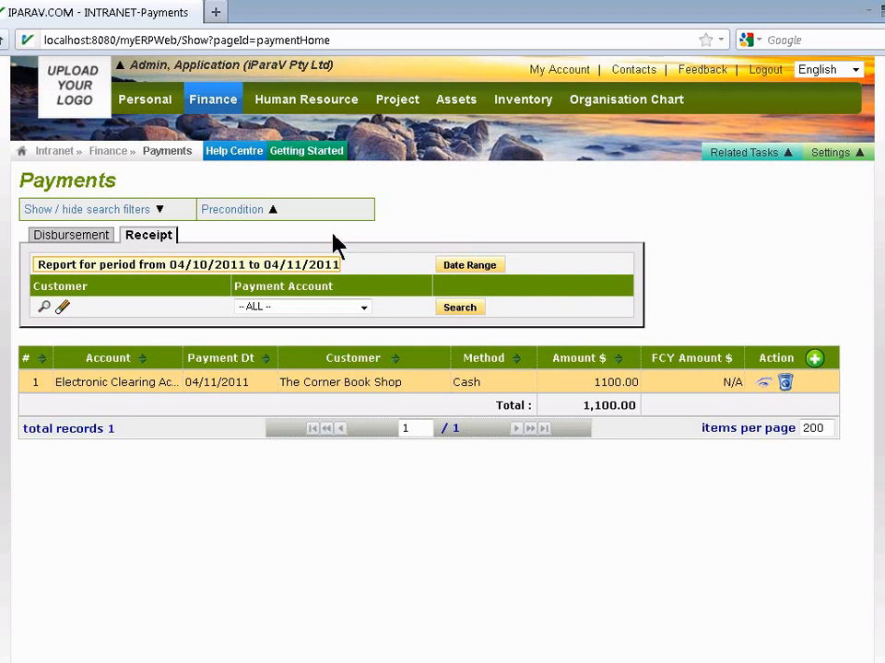
# - Open the Finance journal and examine the debit and credit lines of the "First receipt" entry
pyautogui.moveTo(221, 104)
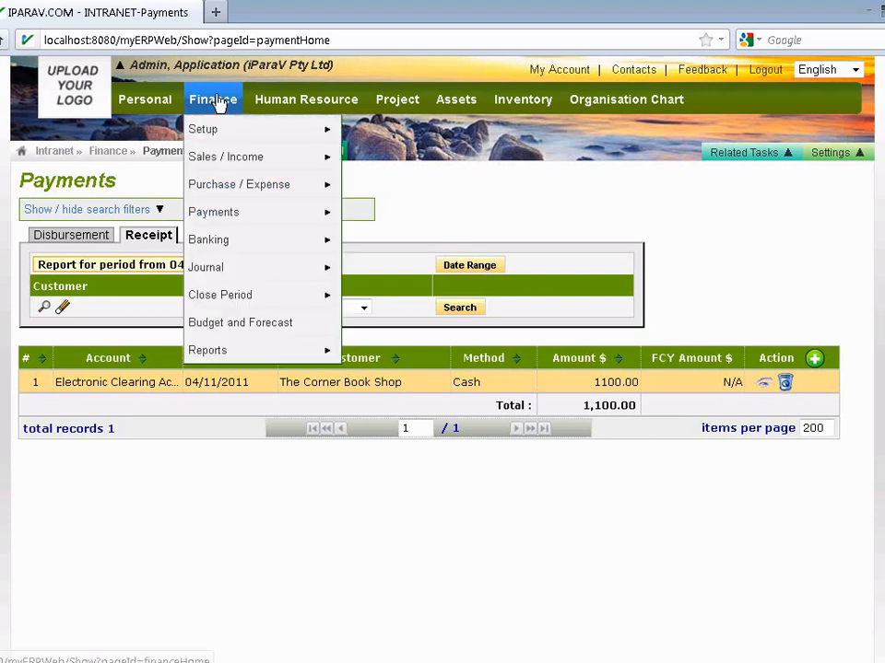
pyautogui.click(222, 268)
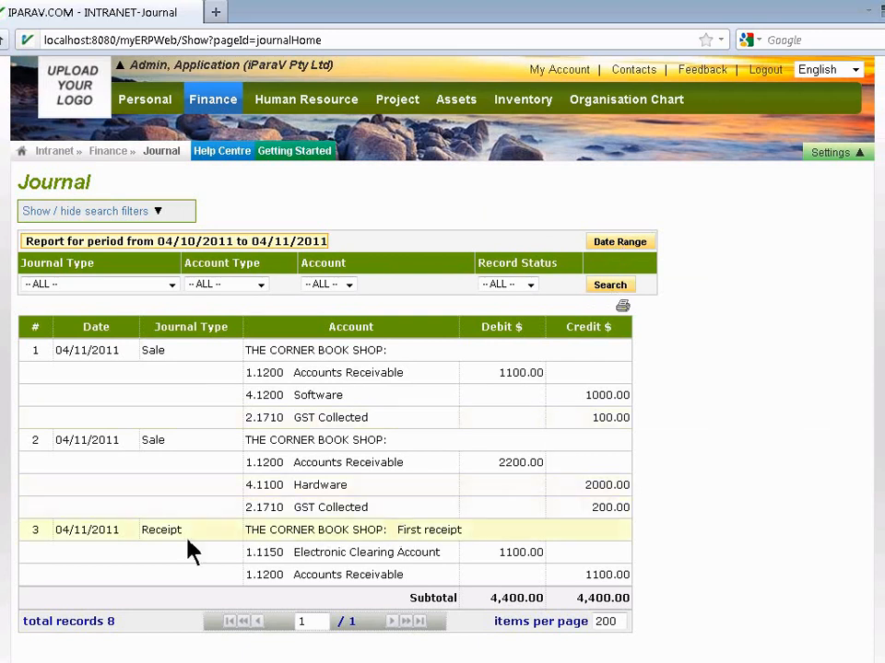
pyautogui.moveTo(33, 543); pyautogui.dragTo(642, 587)
pyautogui.click(642, 587)
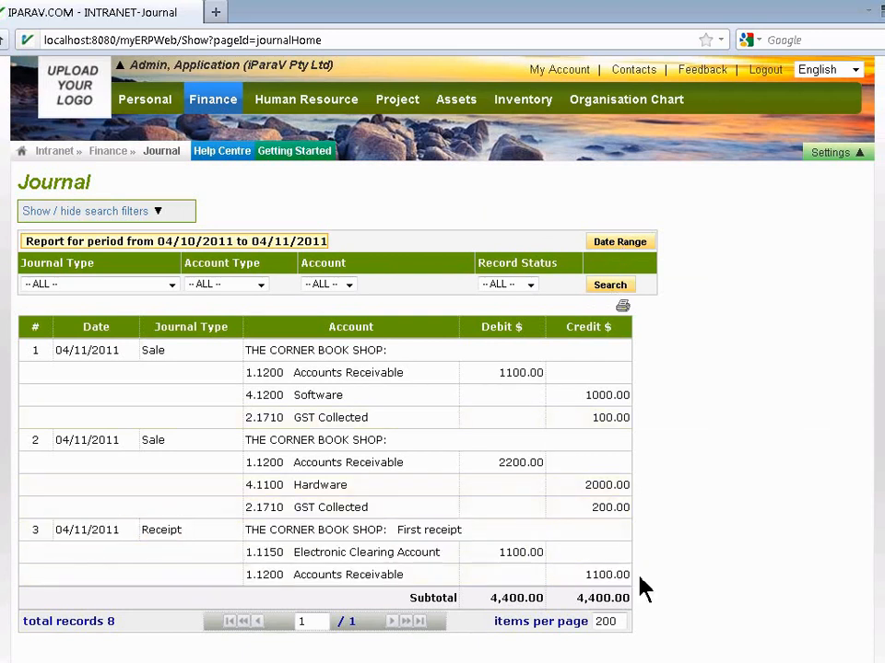